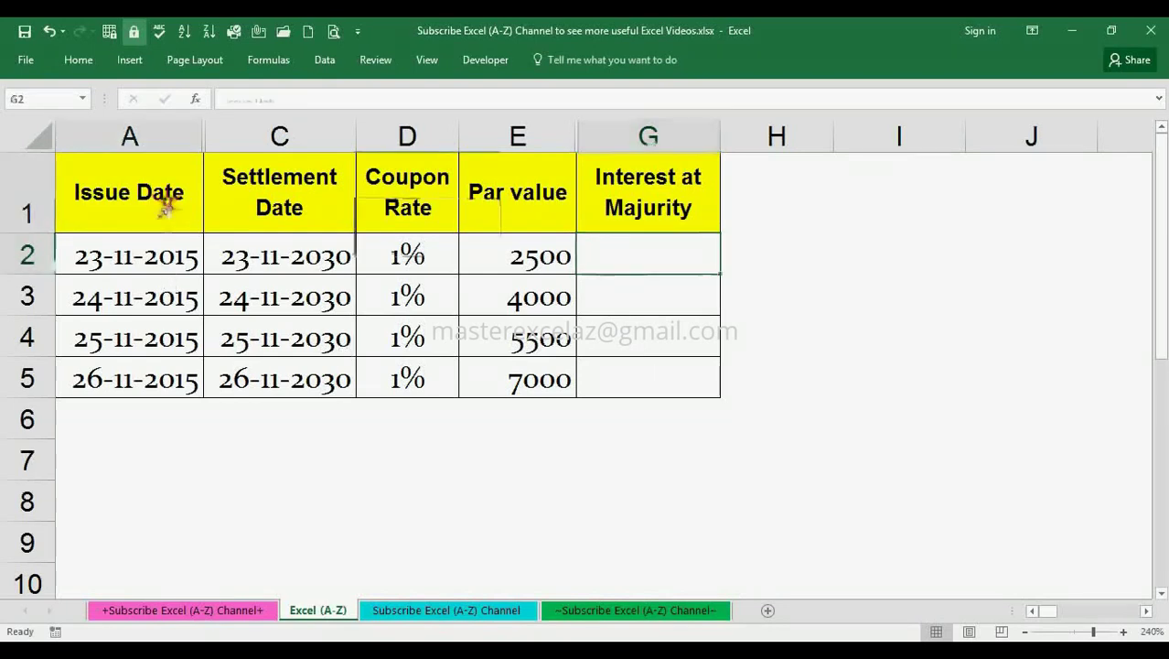
- Point out the issue dates, settlement dates, coupon rates, par values and the Interest at Majurity heading
left_click_drag(165, 209, 171, 375)
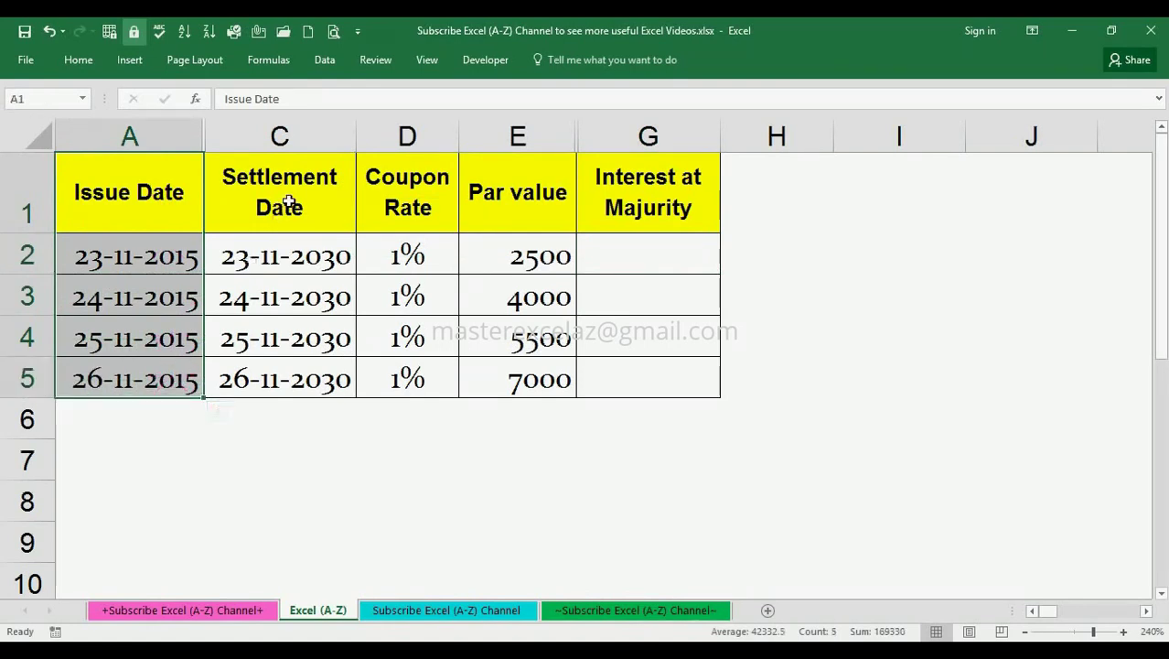
left_click_drag(289, 202, 307, 326)
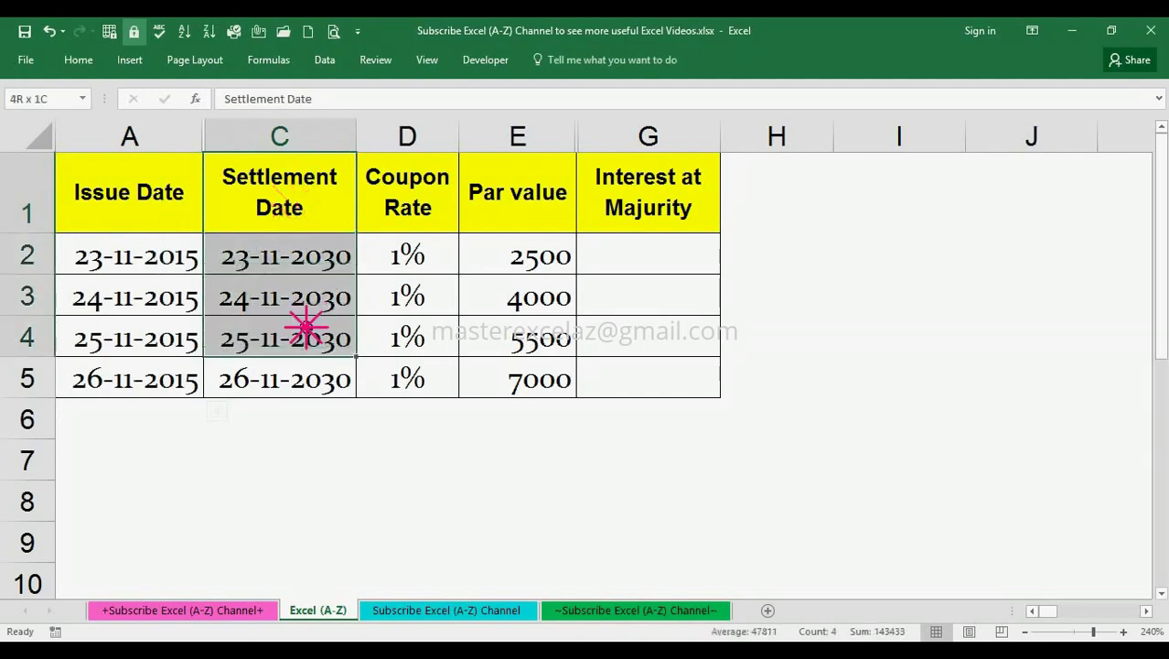
left_click_drag(306, 327, 312, 373)
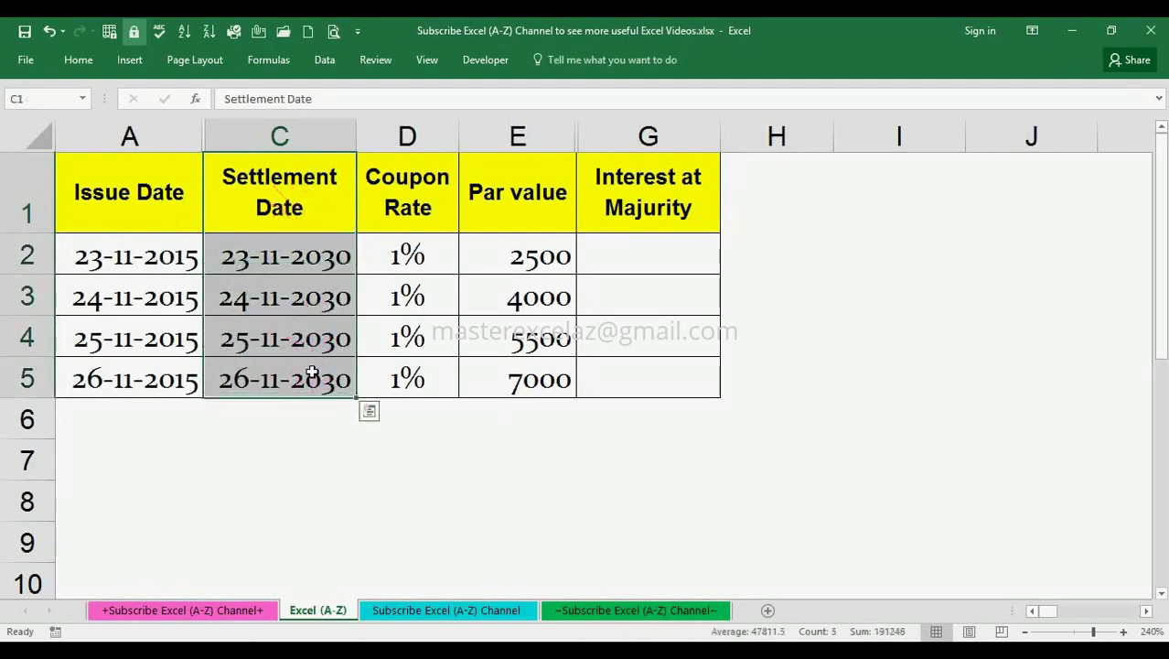
left_click_drag(427, 194, 439, 371)
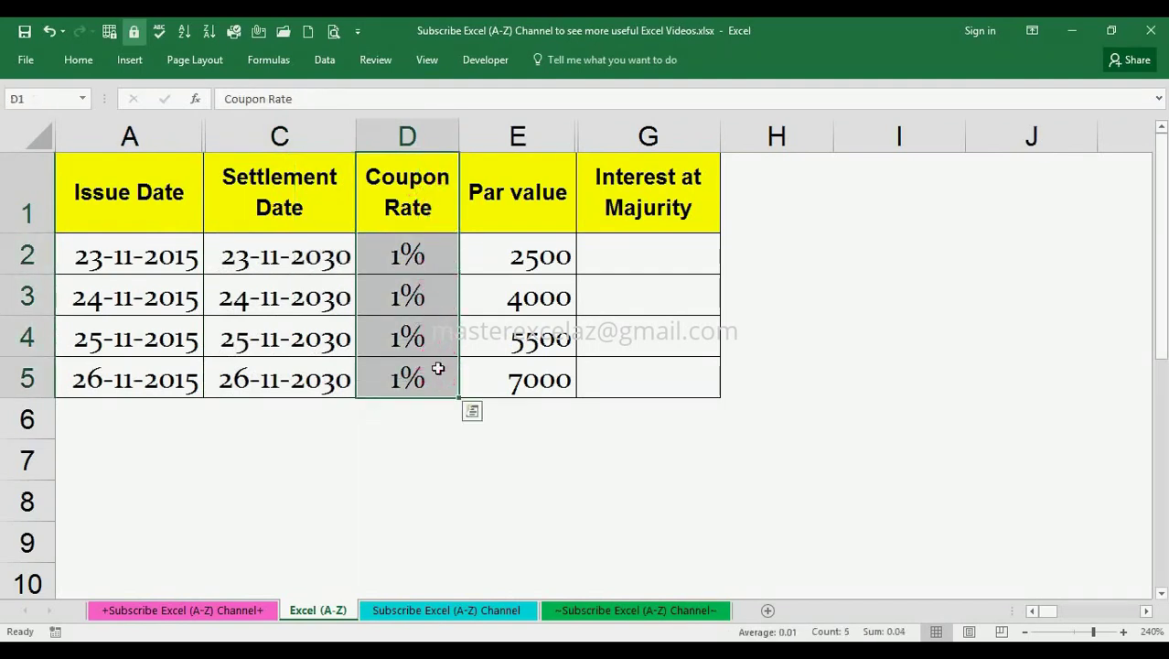
left_click_drag(540, 201, 548, 373)
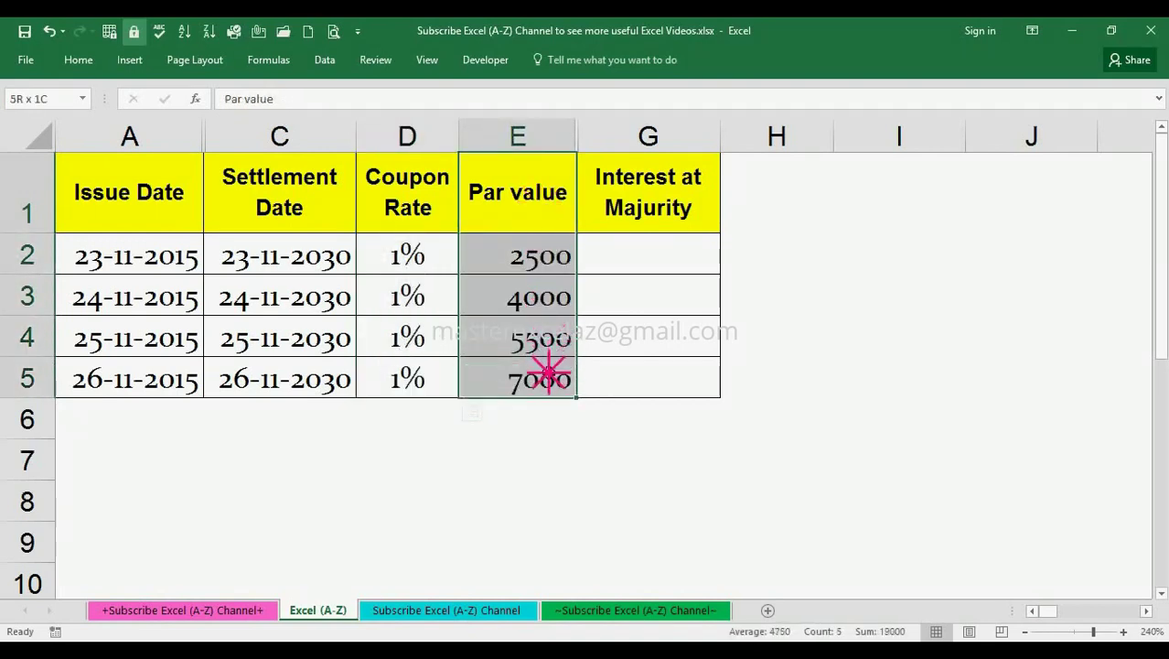
left_click(661, 187)
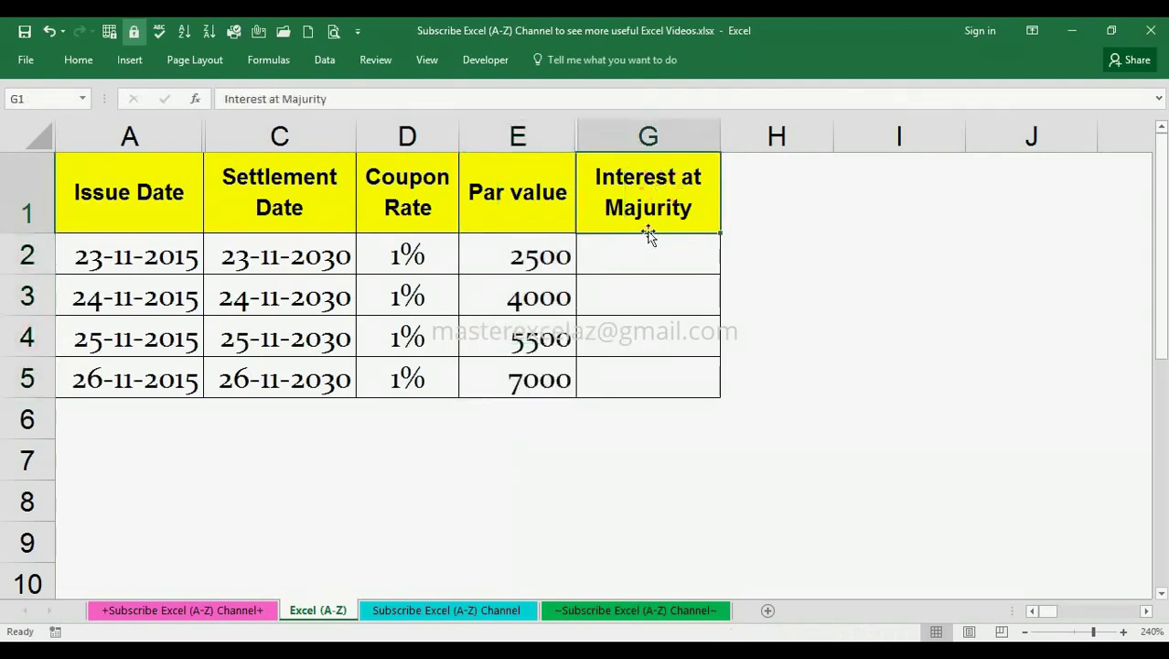
- Start the formula =accrintm( in cell G2
left_click(659, 259)
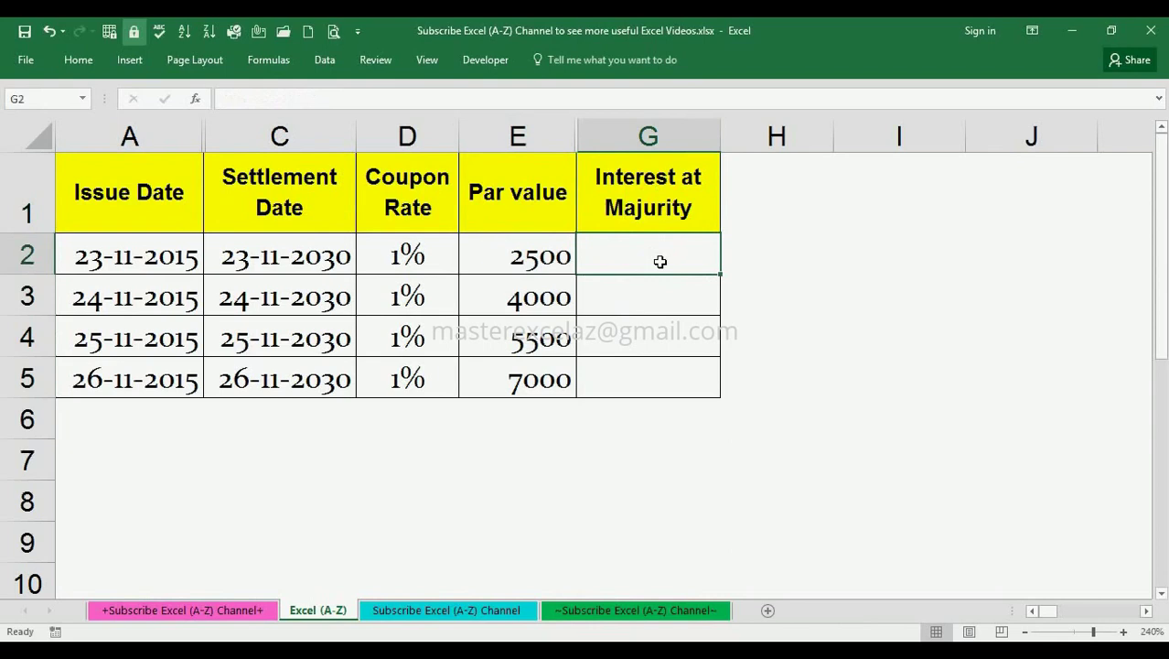
type("=")
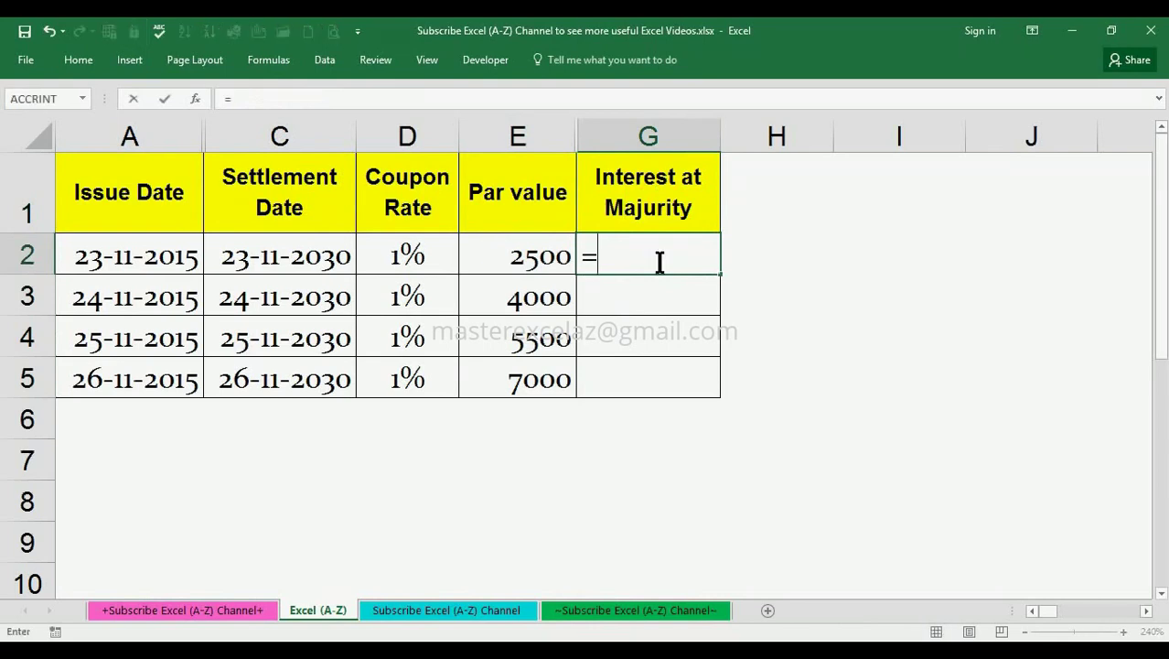
type("acc")
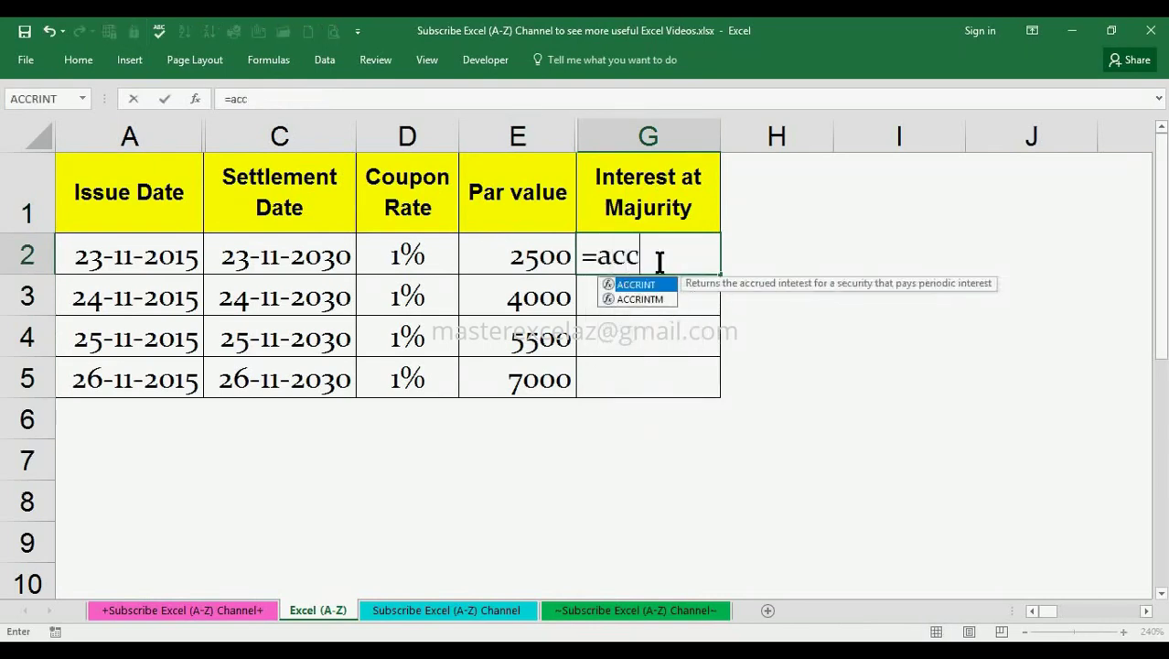
type("ri")
type("nt")
type("m")
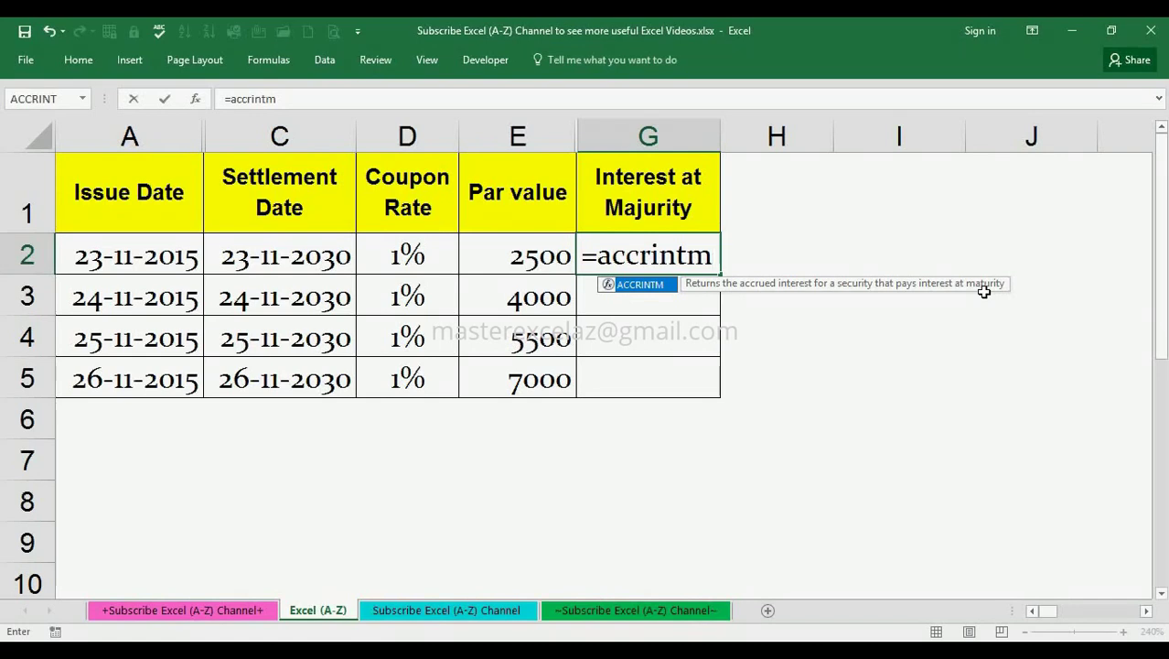
type("(")
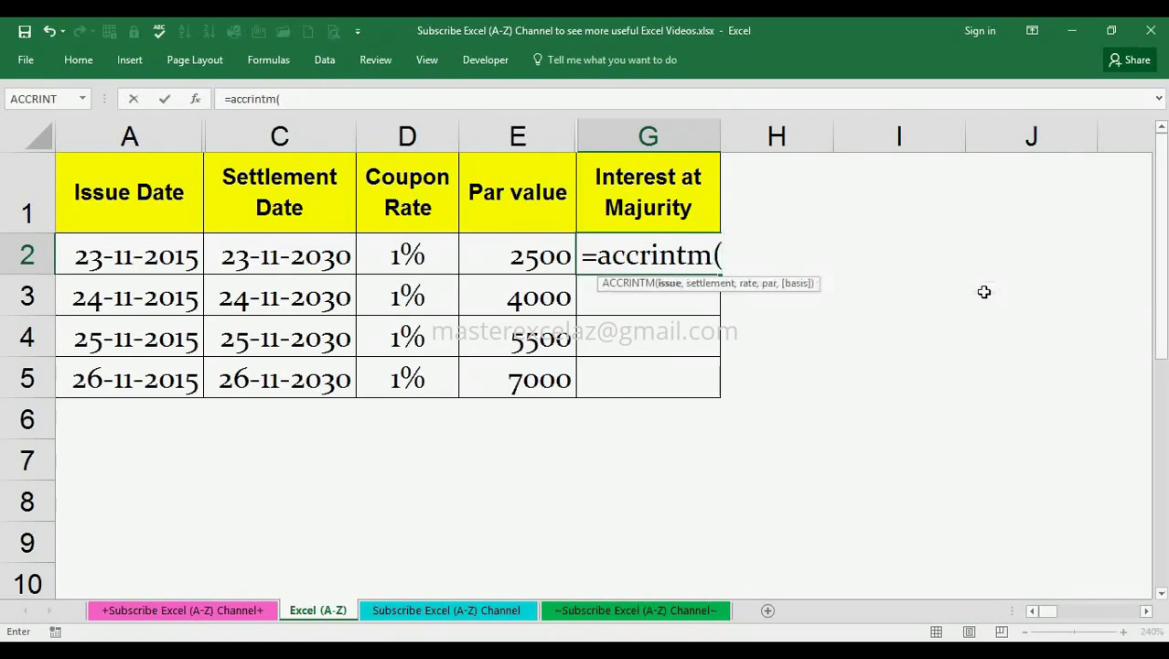
- Add A2 (issue date), C2 (settlement date) and D2 (coupon rate) as the first ACCRINTM arguments
left_click(675, 291)
left_click(187, 258)
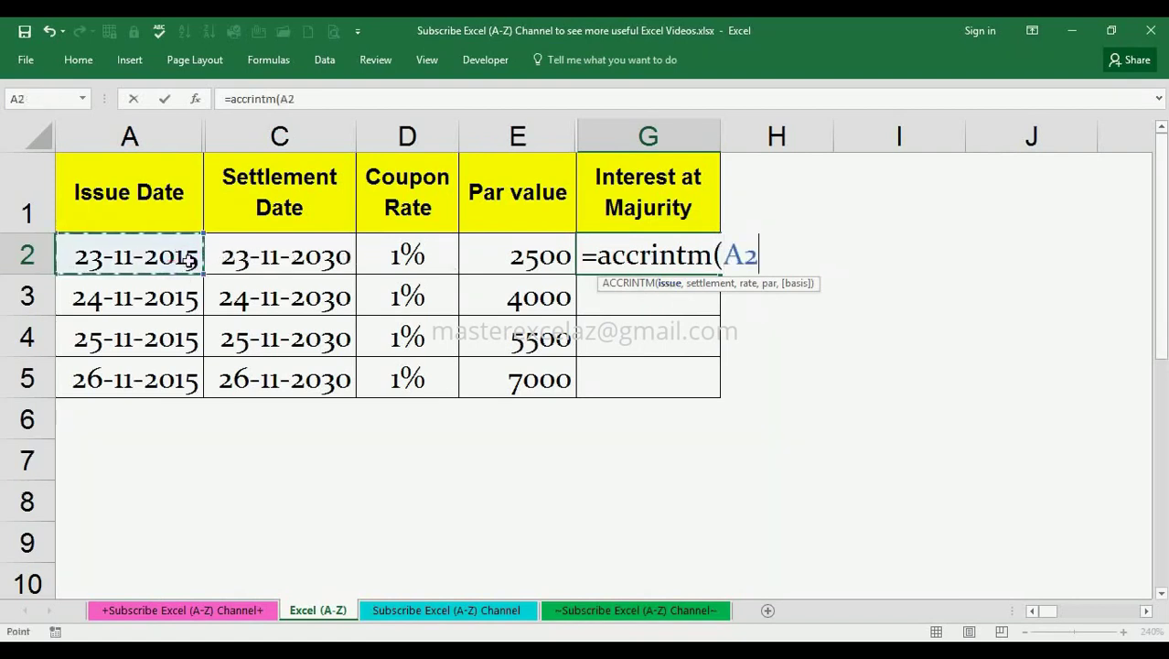
type(",")
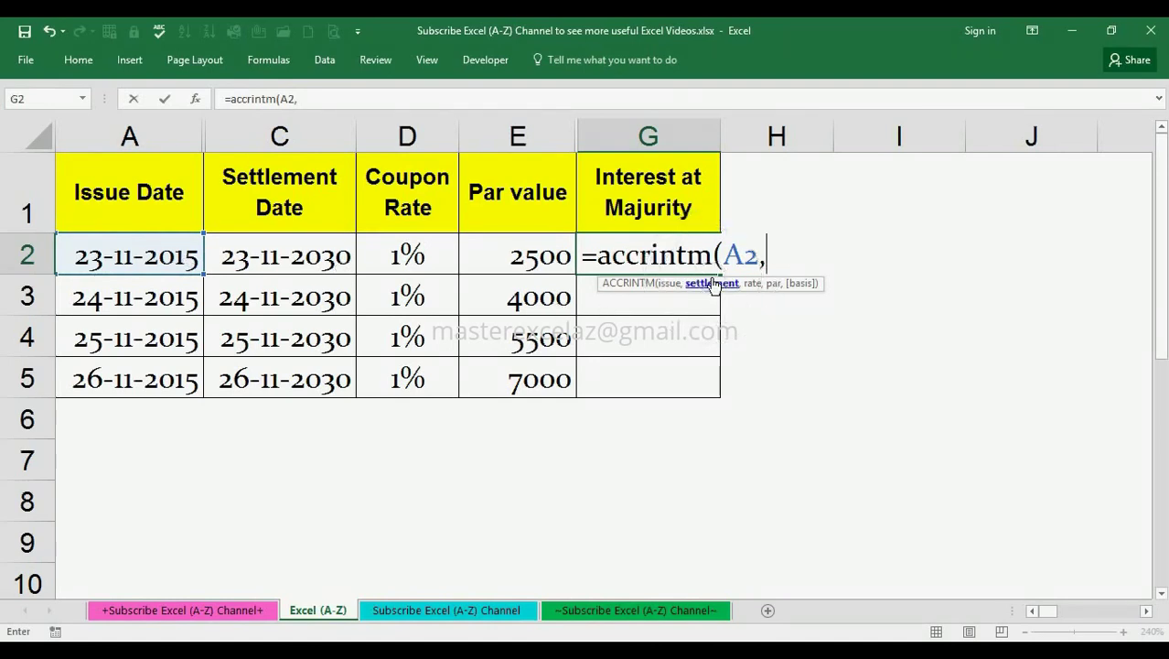
left_click(310, 266)
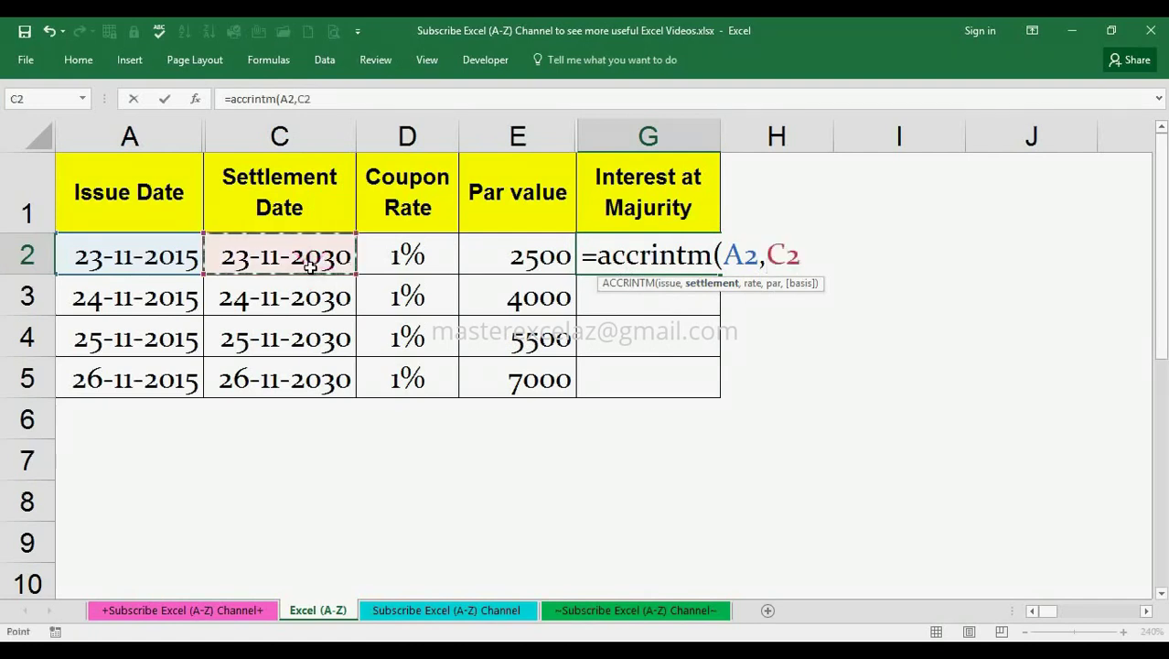
type(",")
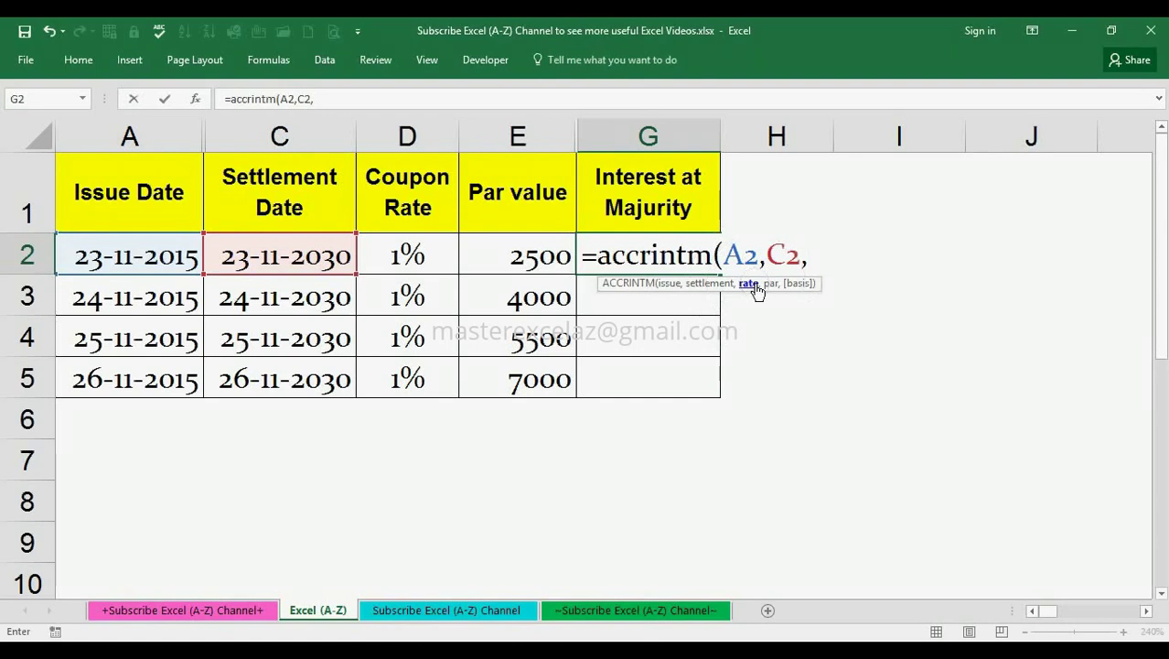
left_click(409, 253)
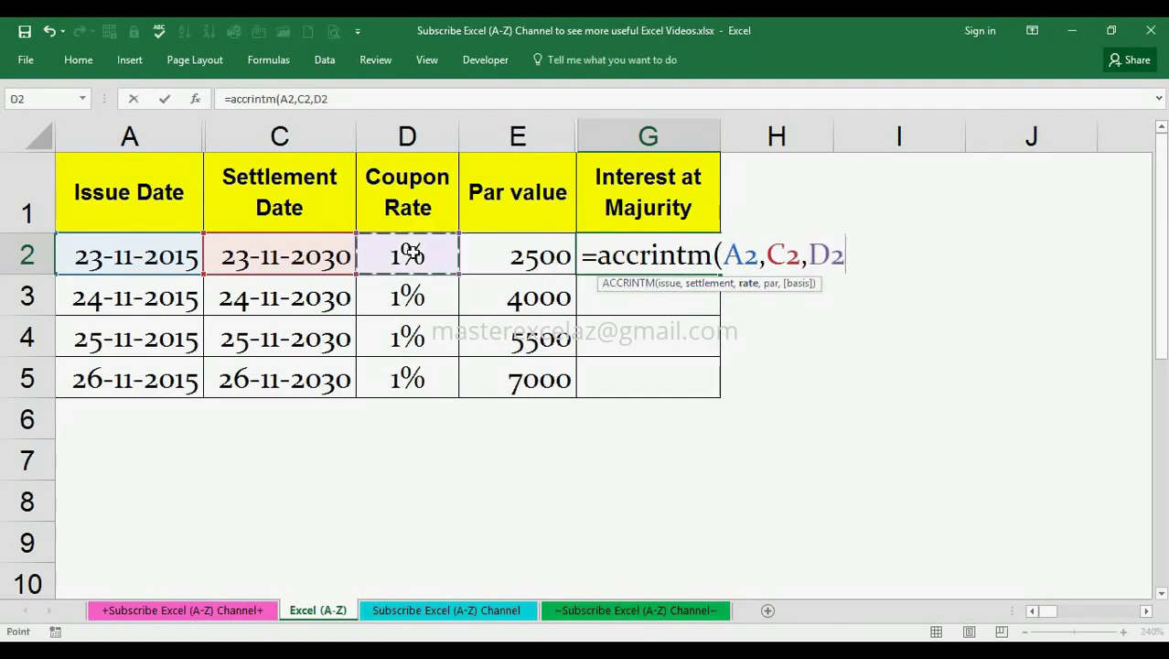
type(",")
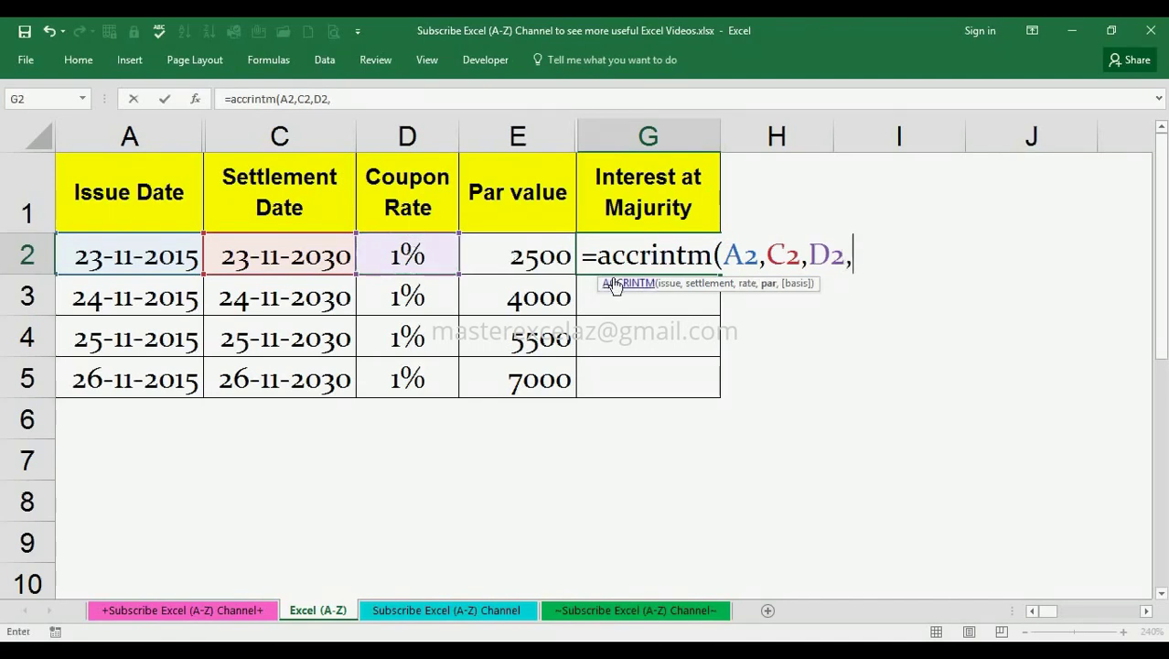
- Add E2's par value as the fourth argument, followed by a comma for the basis
left_click(773, 288)
left_click(533, 260)
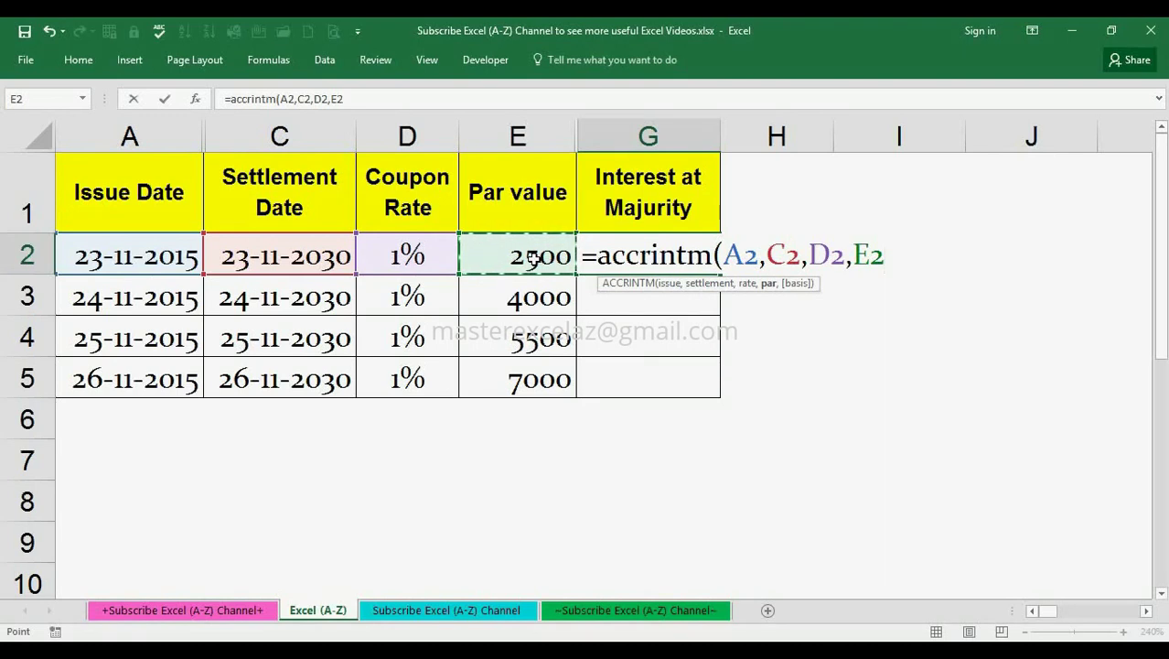
type(",")
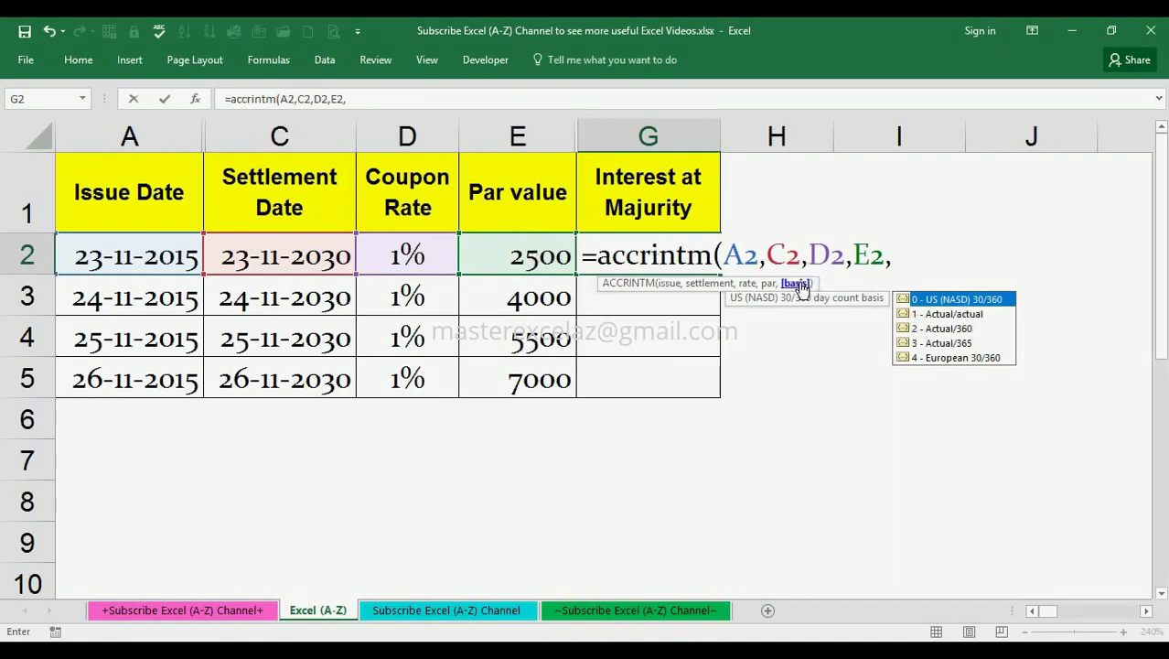
- Complete G2 as =accrintm(A2,C2,D2,E2,2) with Actual/360 basis, returning 380.49
left_click(951, 331)
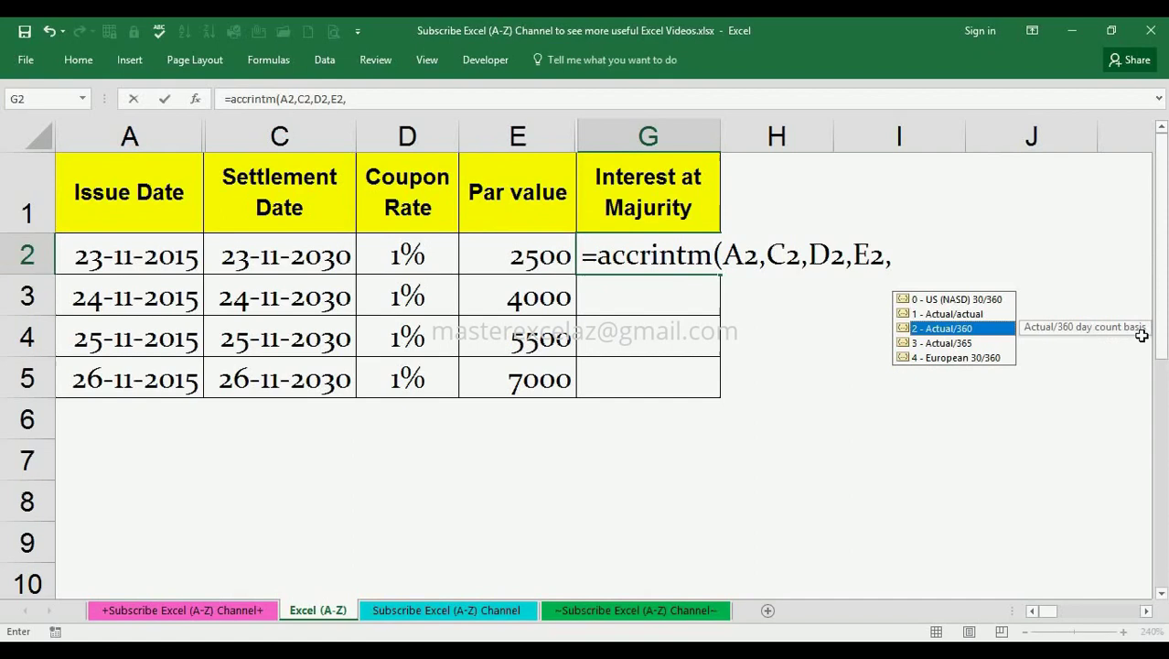
key("Tab")
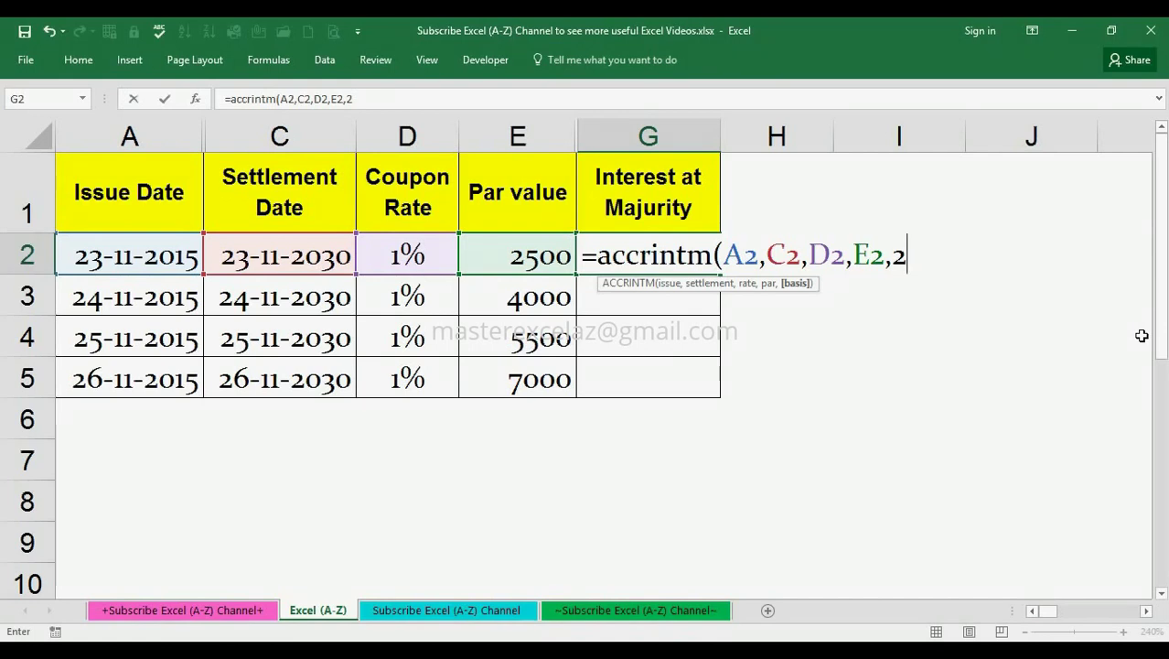
type(")")
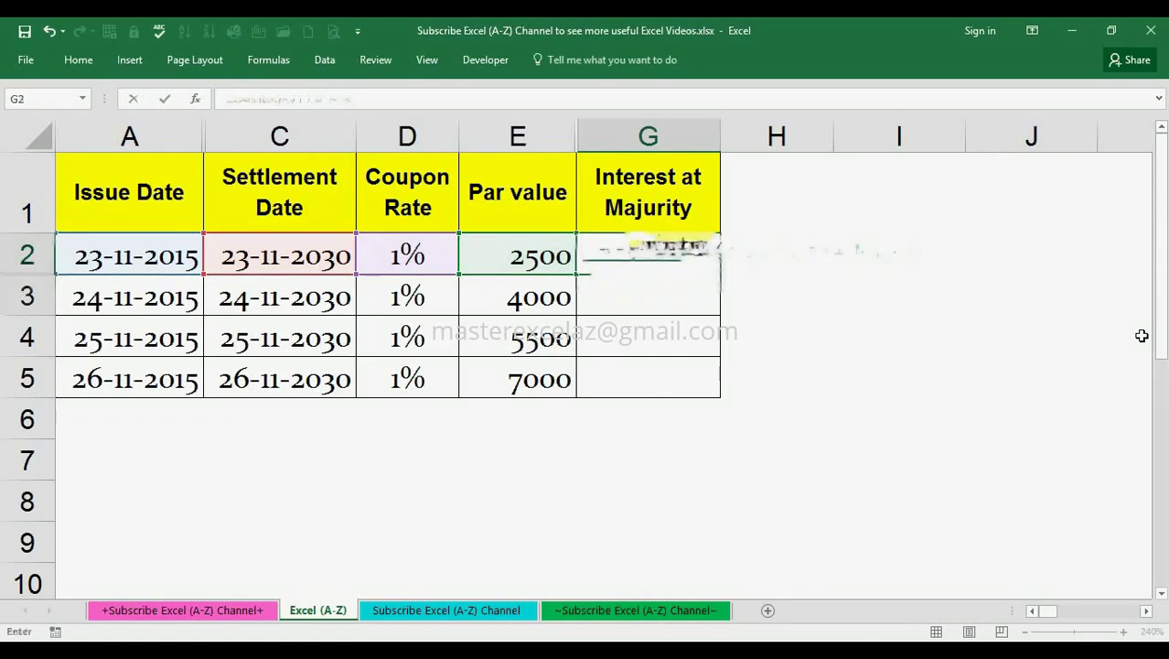
key("Return")
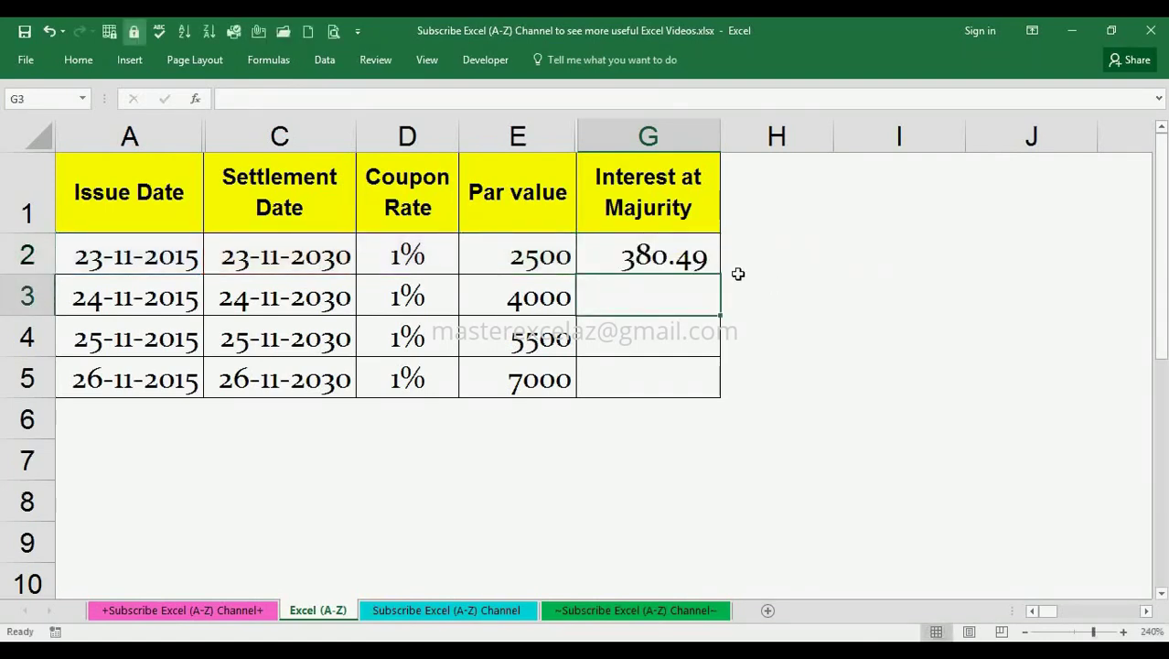
- Fill the G2 accrued-interest formula down through G5
left_click(679, 245)
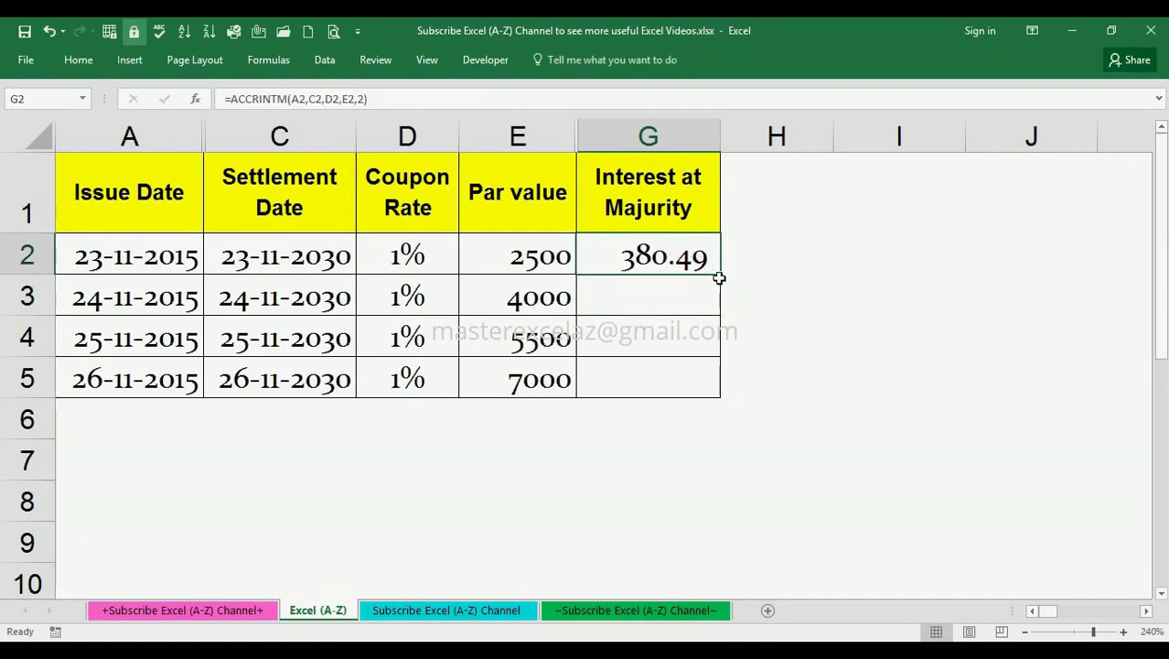
left_click_drag(721, 275, 719, 357)
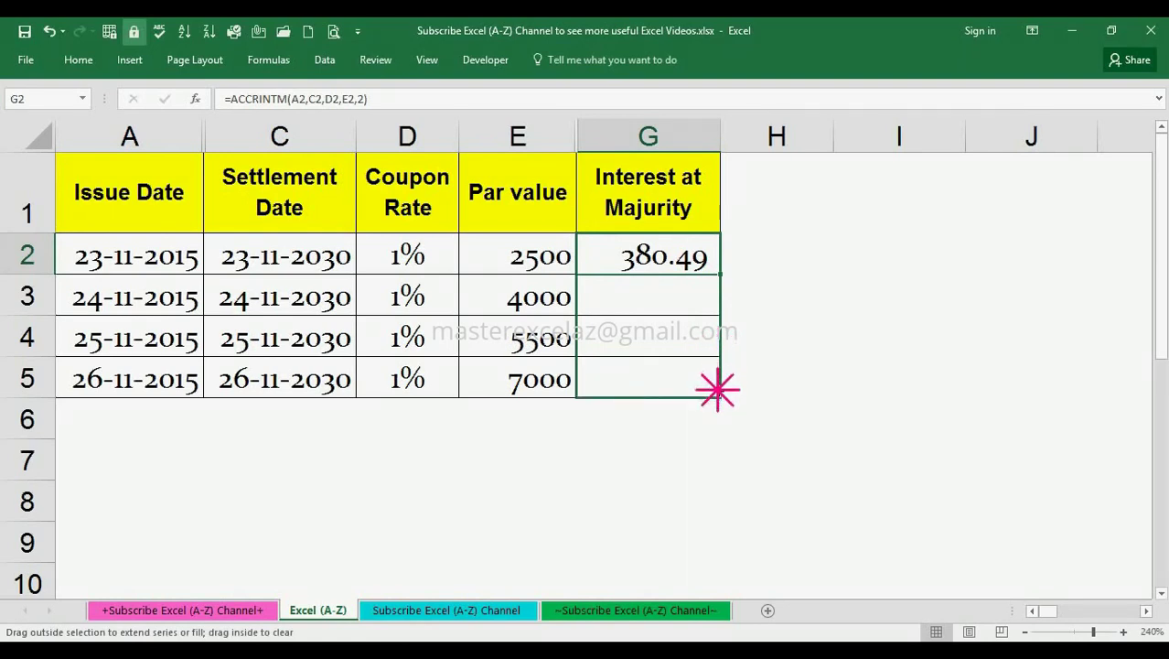
left_click_drag(718, 357, 718, 395)
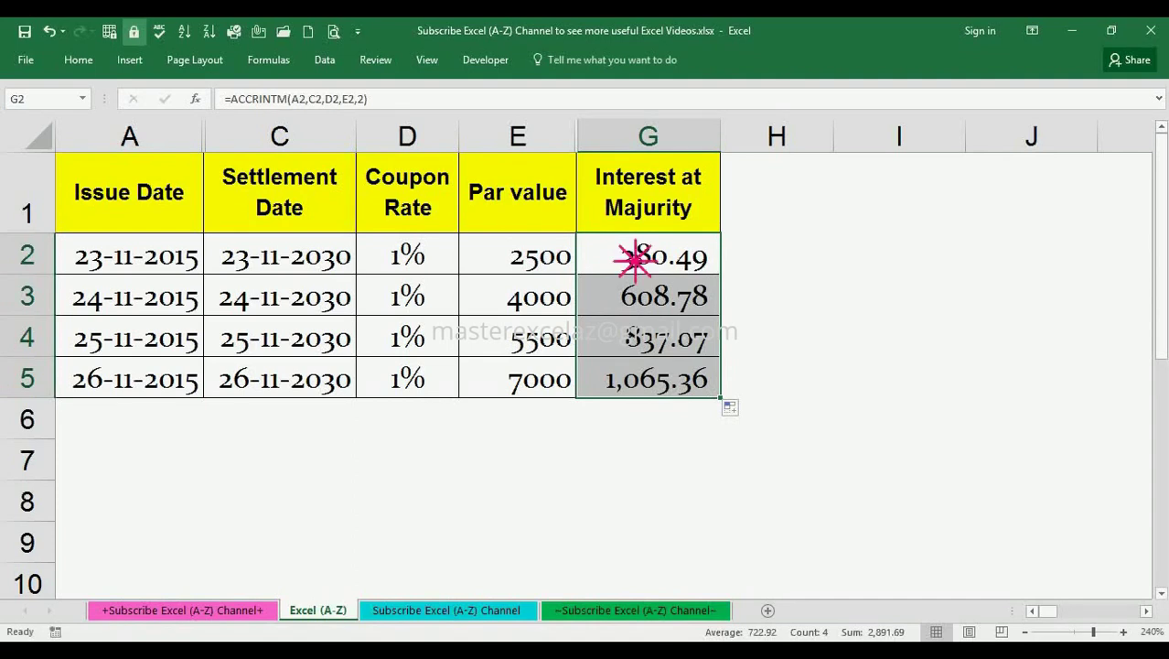
- Check the copied formulas in G3, G4 and G5 (608.78, 837.07, 1,065.36), then return to G2
left_click(630, 258)
left_click(667, 303)
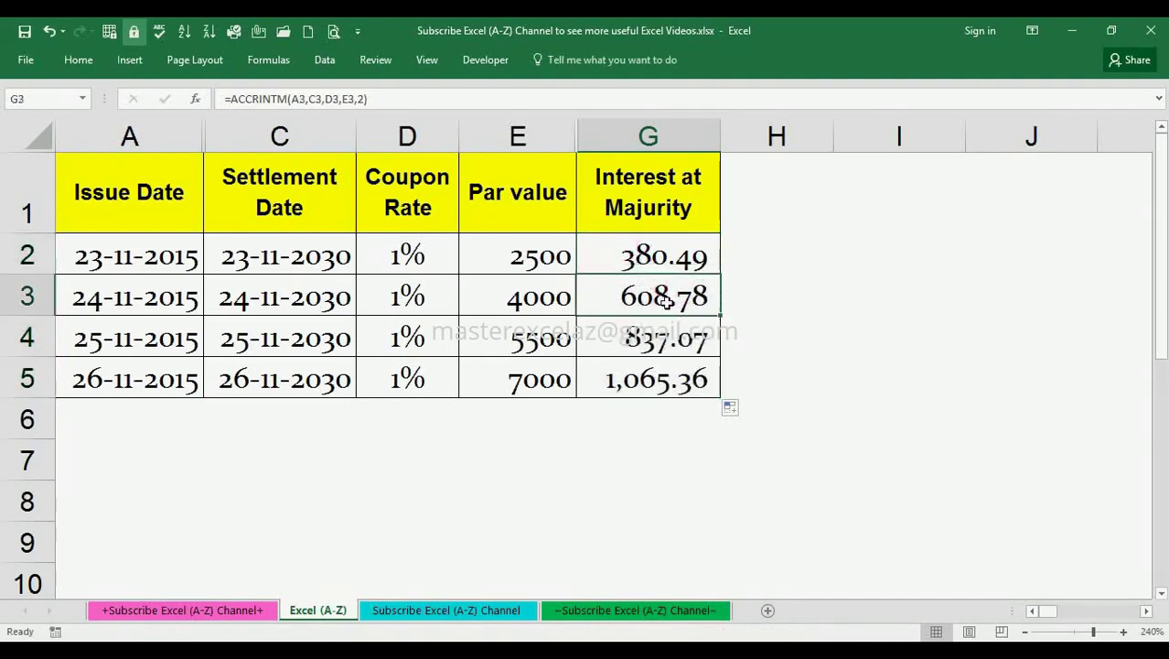
left_click(679, 344)
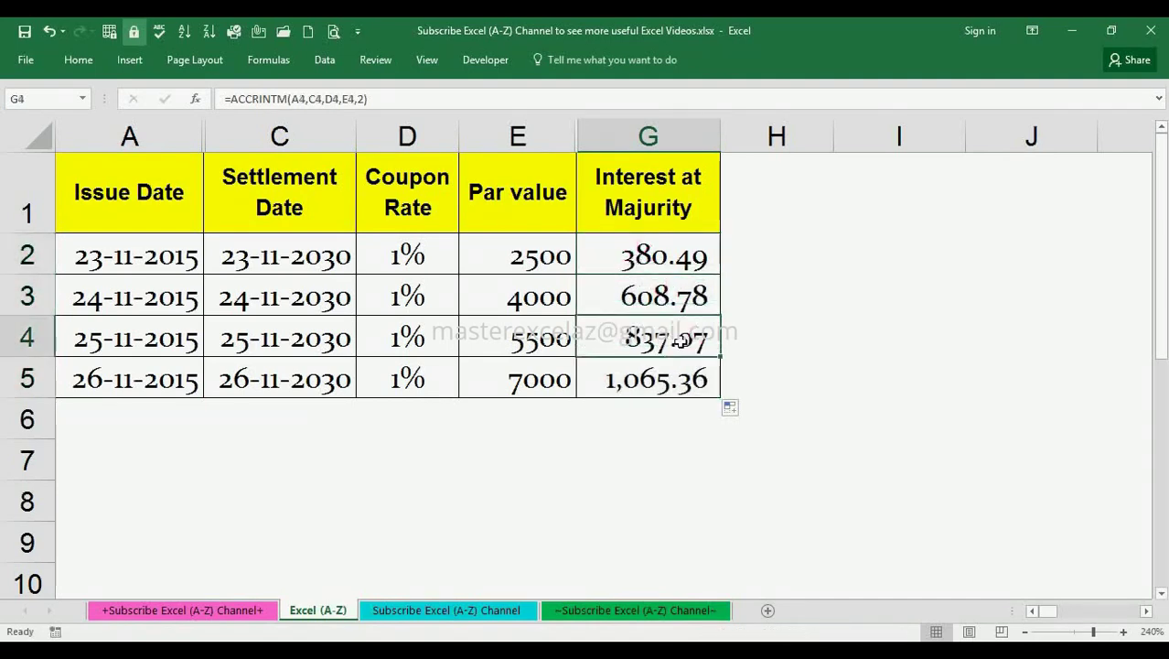
left_click(679, 380)
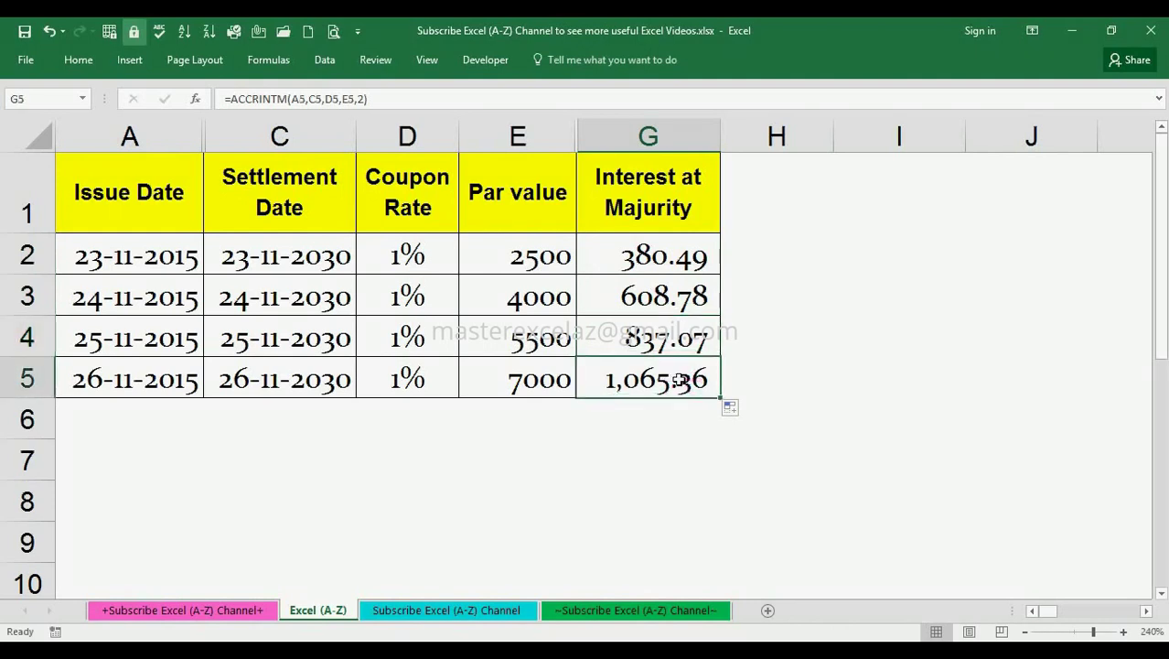
left_click(675, 257)
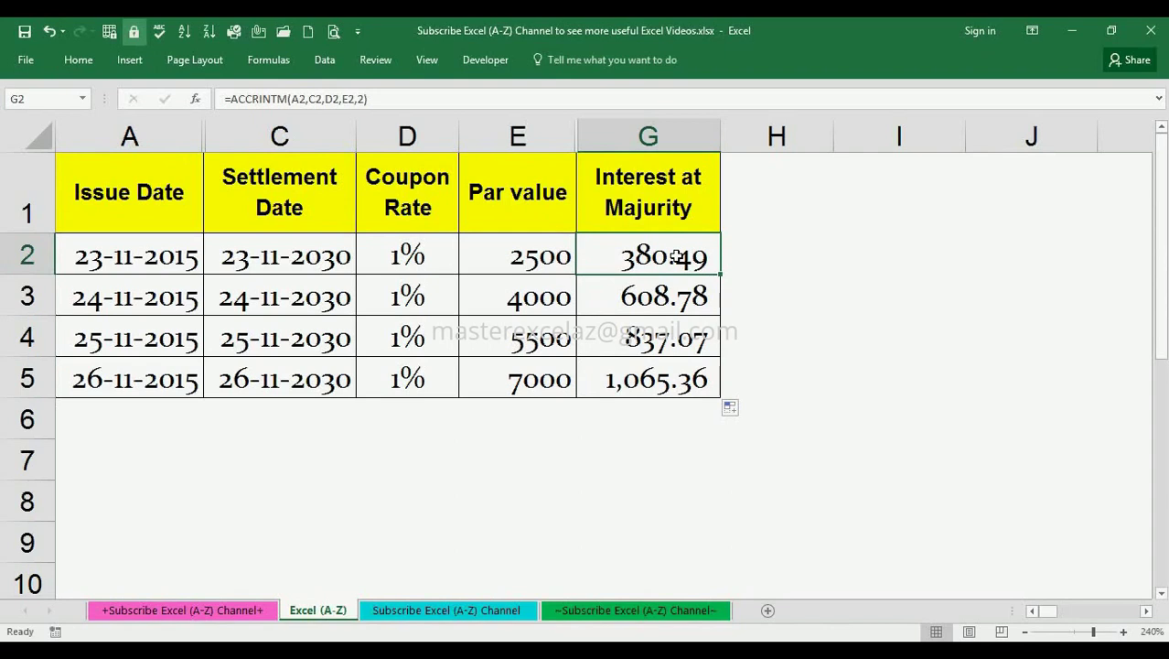
key("F2")
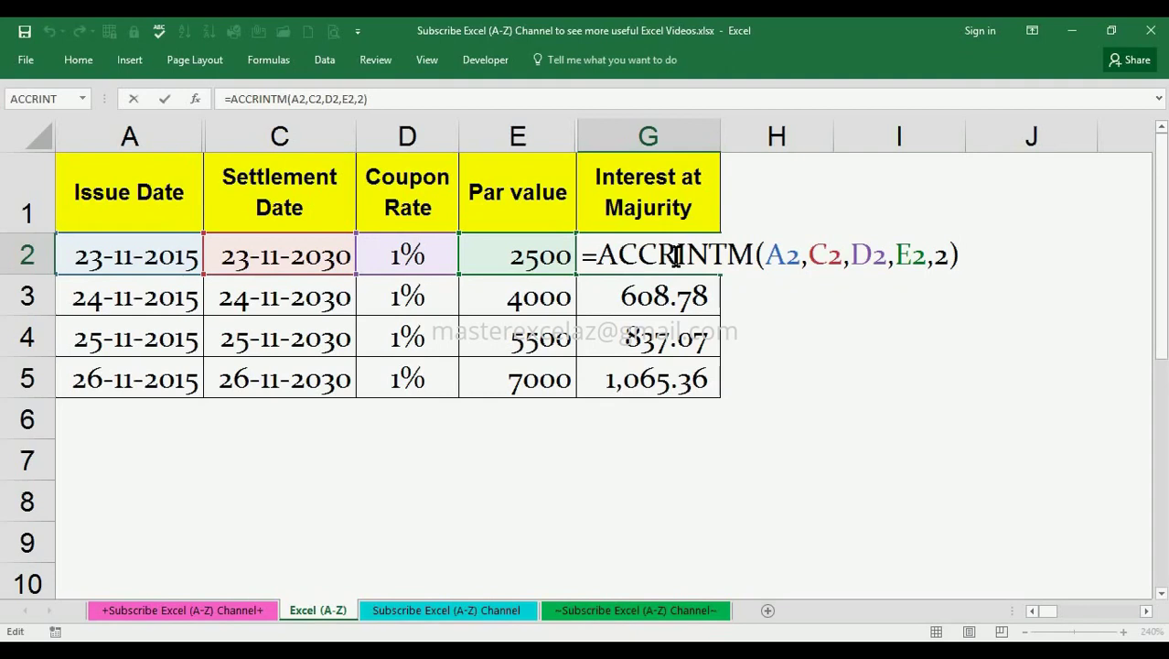
key("ctrl+Return")
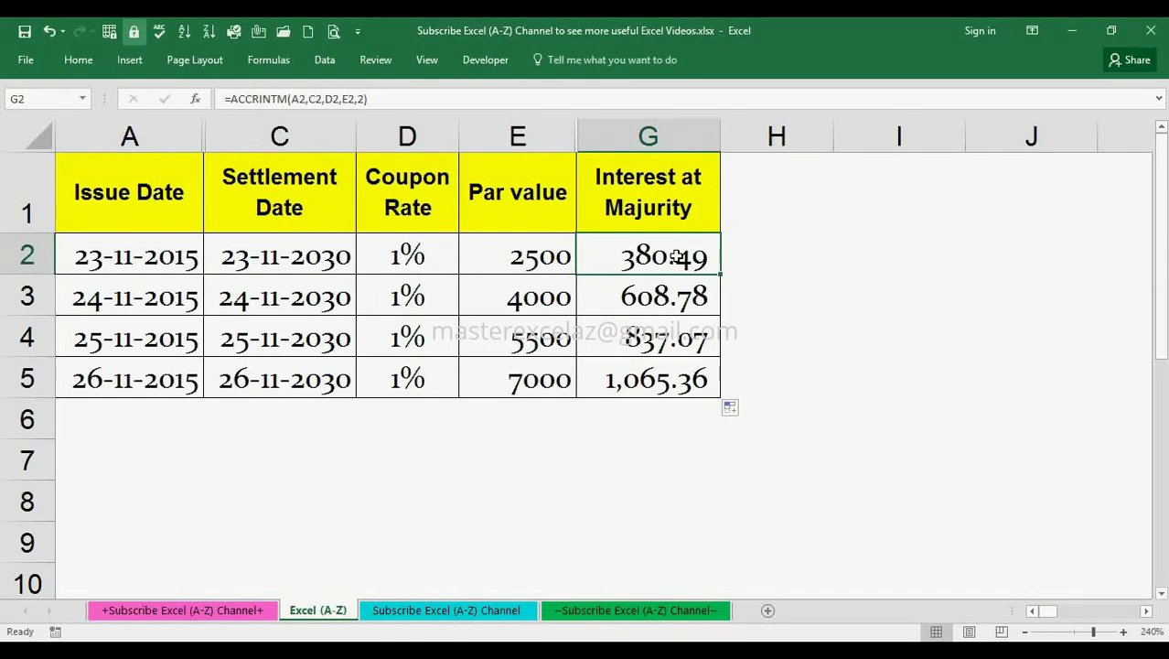
left_click(670, 207)
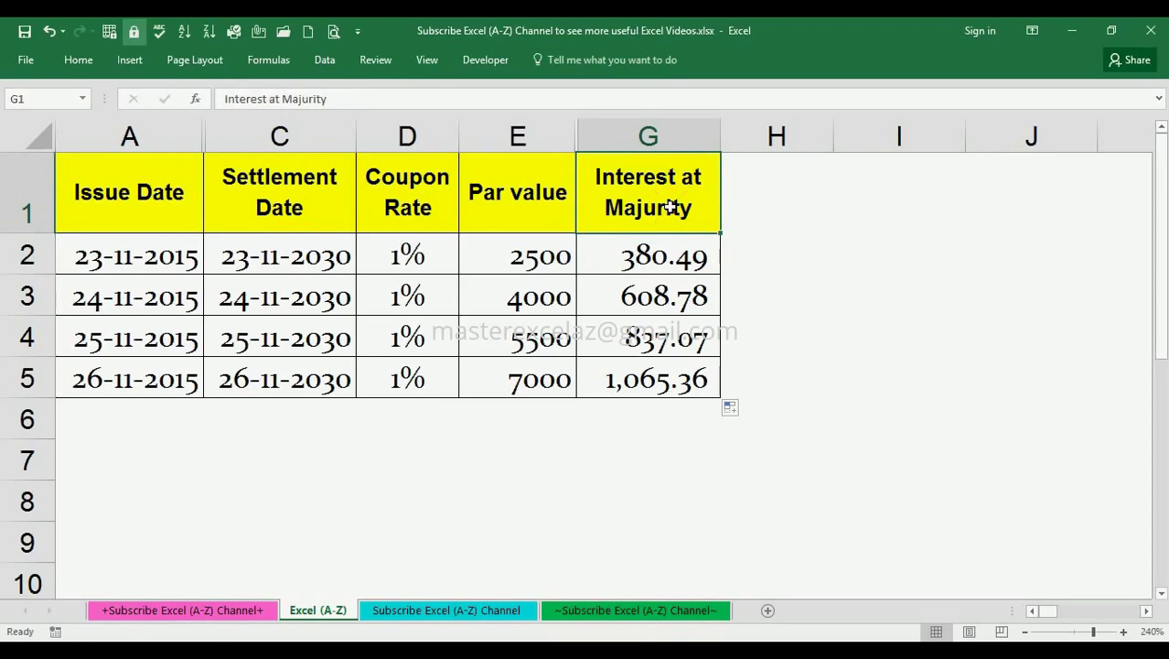